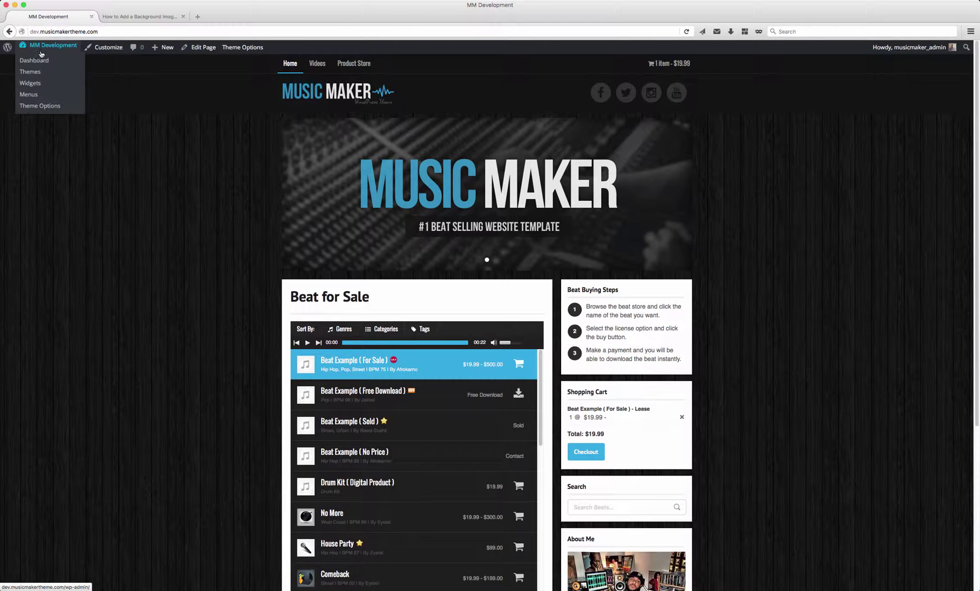
Go to the MM Development admin dashboard from the admin bar.
{"action": "left_click", "coordinate": [35, 60]}
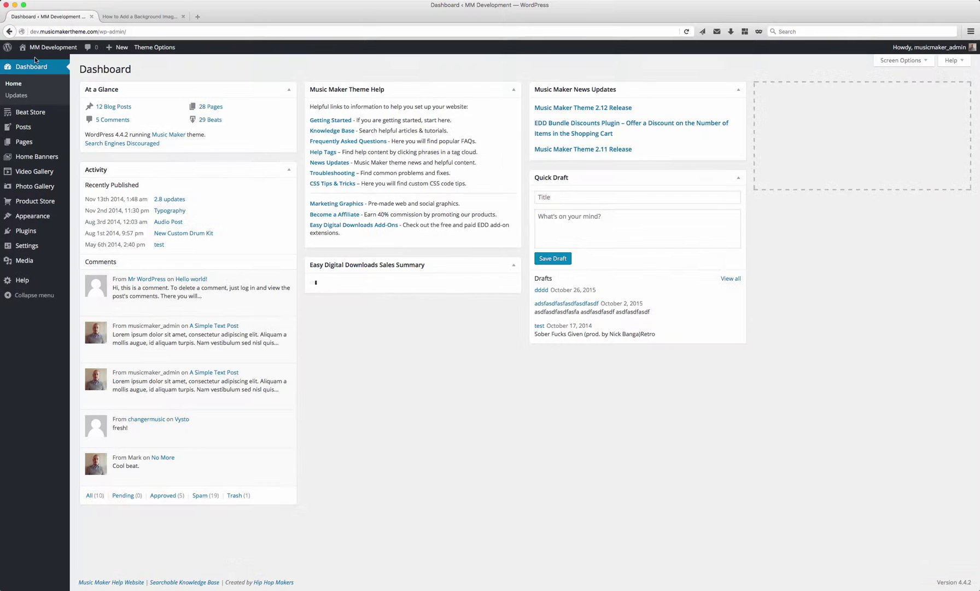
Upload swirl_pattern.png in Appearance > Background and choose it as the background image.
{"action": "mouse_move", "coordinate": [38, 219]}
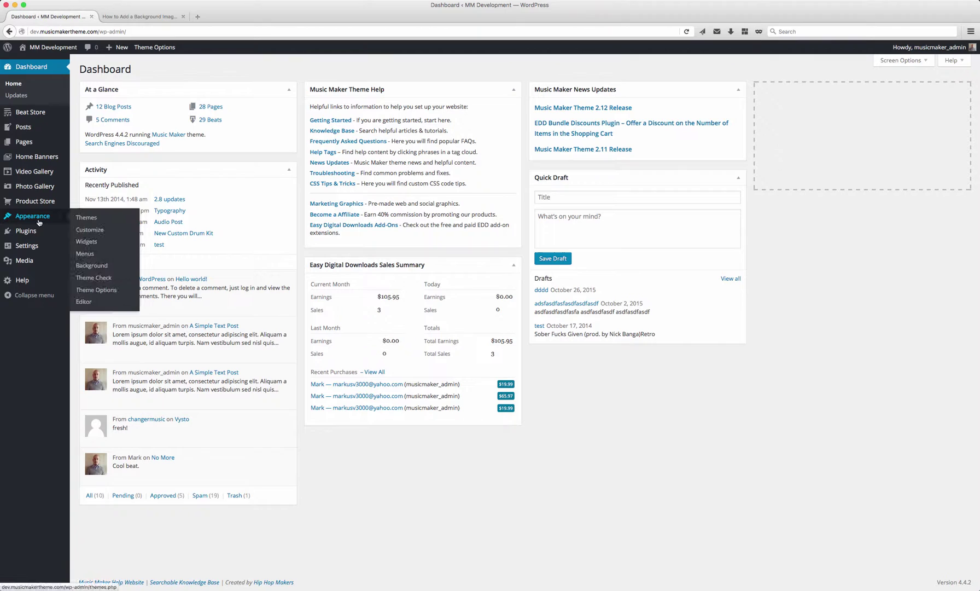
{"action": "left_click", "coordinate": [89, 266]}
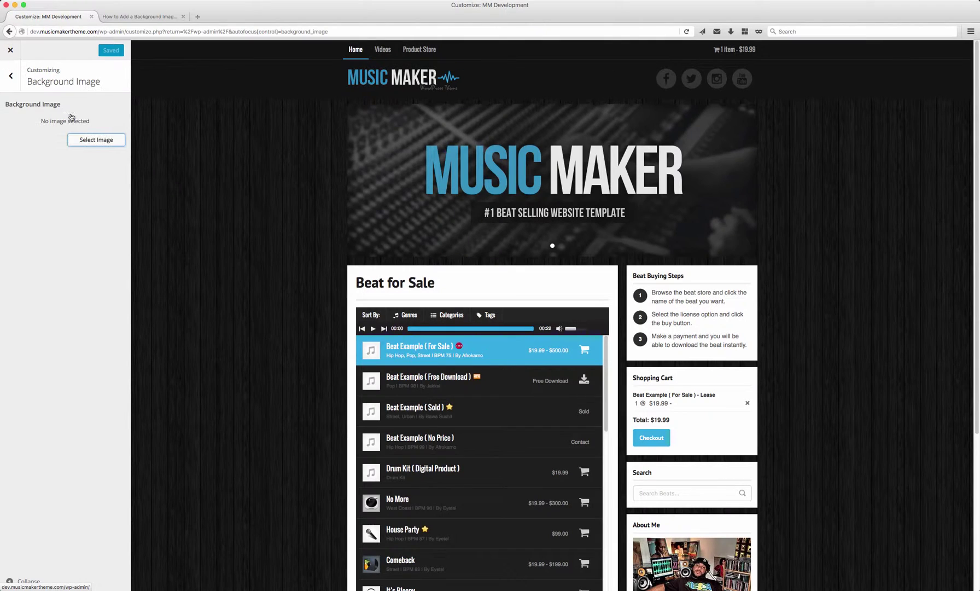
{"action": "left_click", "coordinate": [101, 140]}
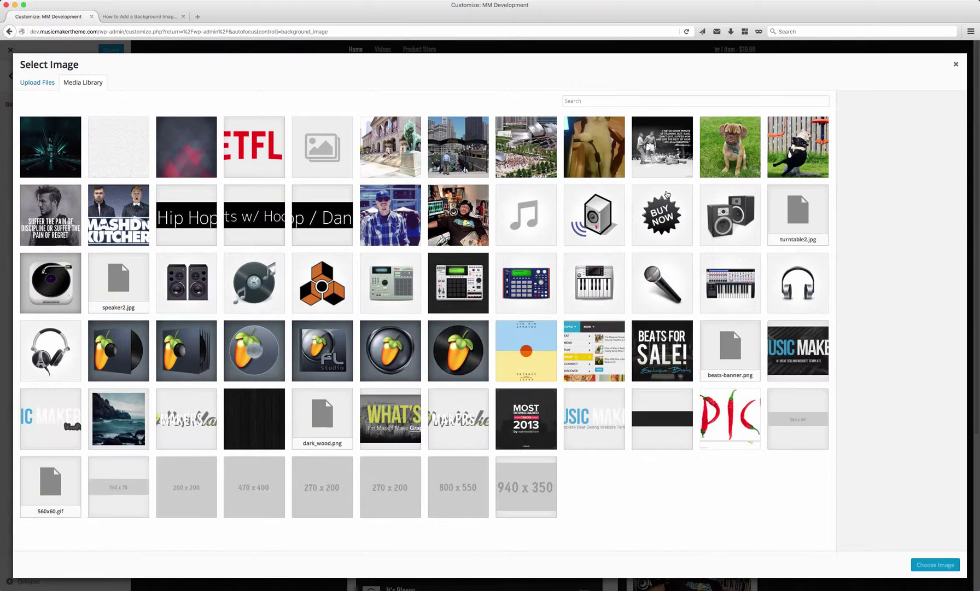
{"action": "left_click", "coordinate": [38, 83]}
{"action": "left_click", "coordinate": [499, 273]}
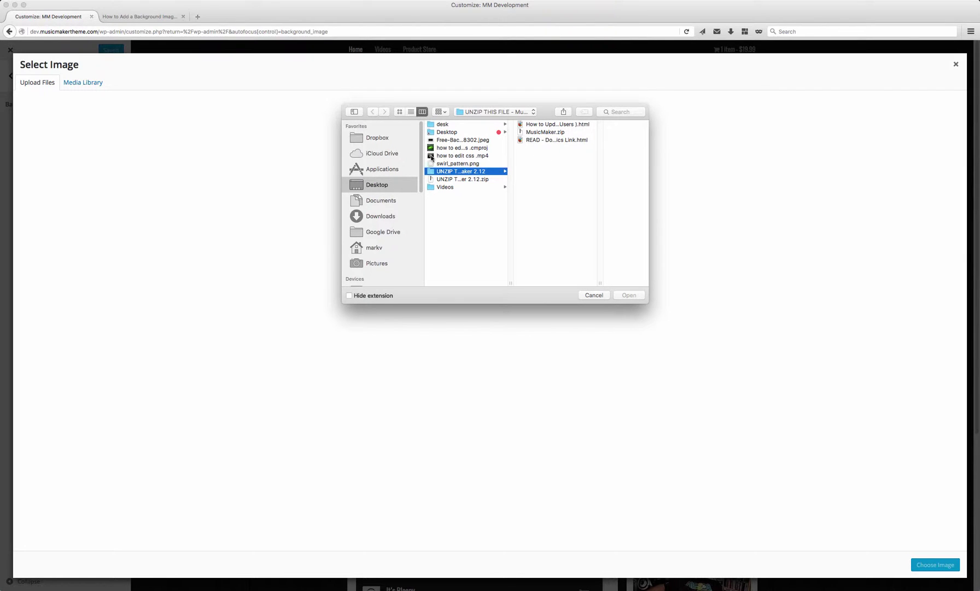
{"action": "left_click", "coordinate": [449, 164]}
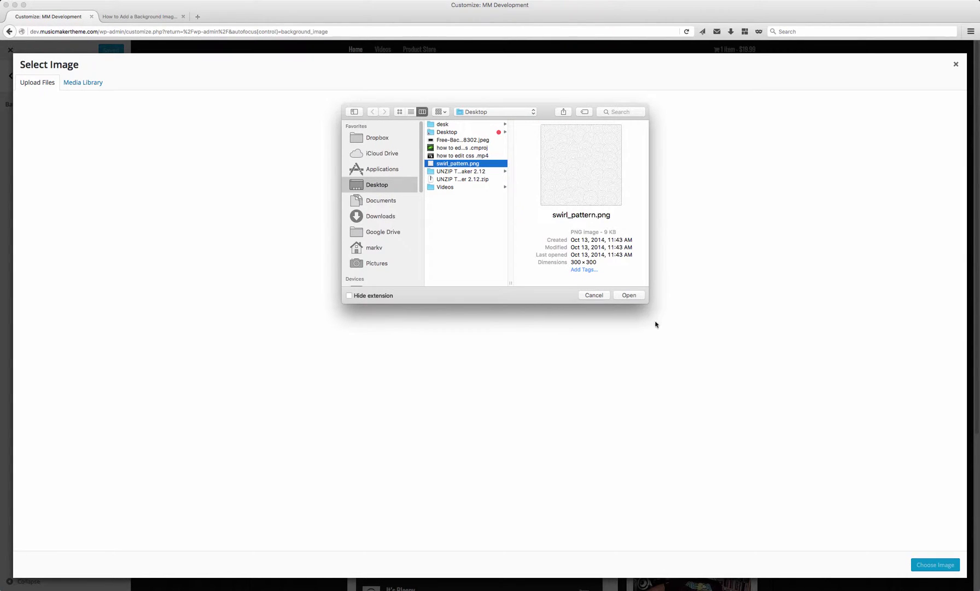
{"action": "left_click", "coordinate": [628, 295]}
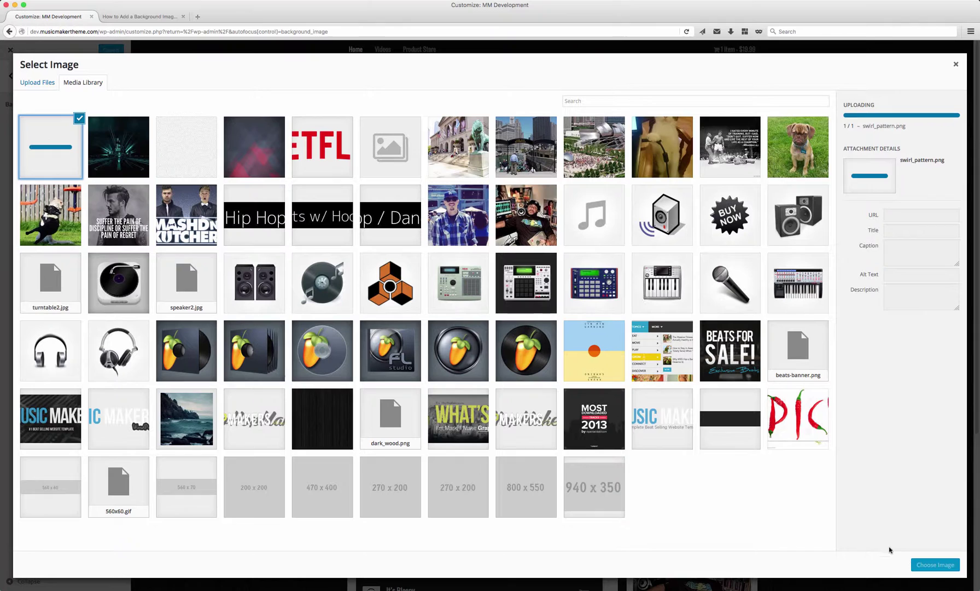
{"action": "left_click", "coordinate": [931, 565]}
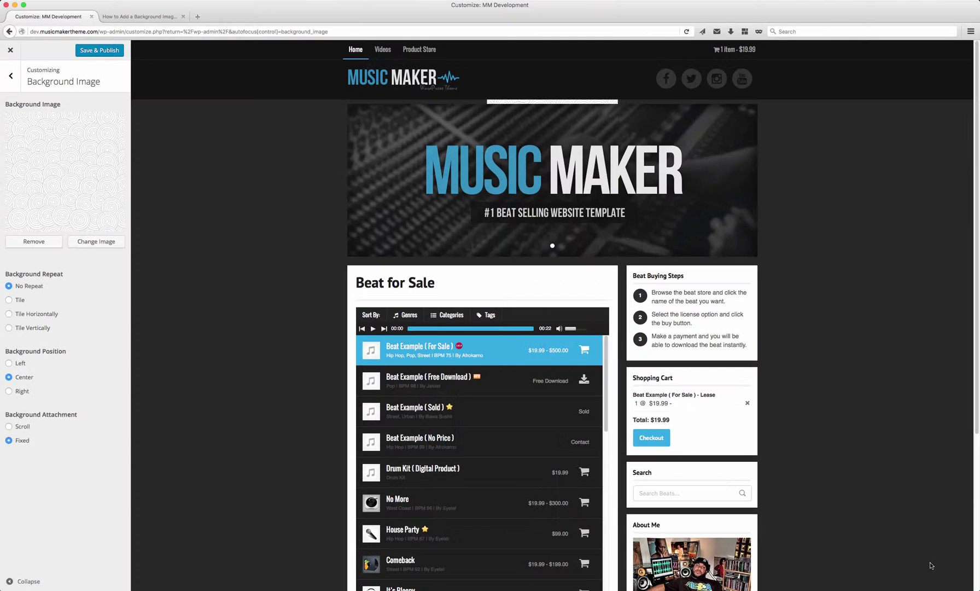
Set the swirl background to Tile with Left position, publish, and exit the Customizer.
{"action": "left_click", "coordinate": [18, 302]}
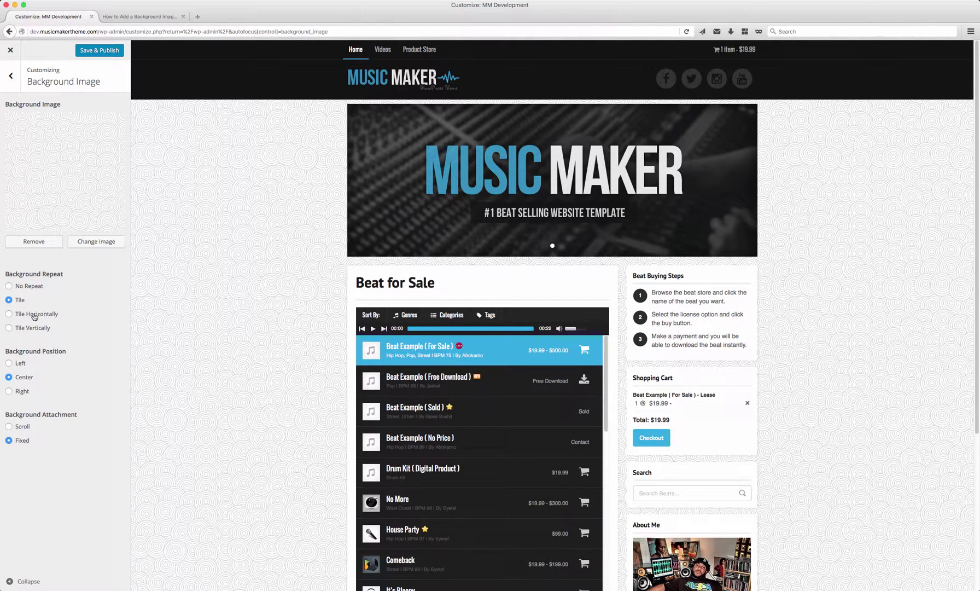
{"action": "left_click", "coordinate": [34, 316]}
{"action": "left_click", "coordinate": [33, 327]}
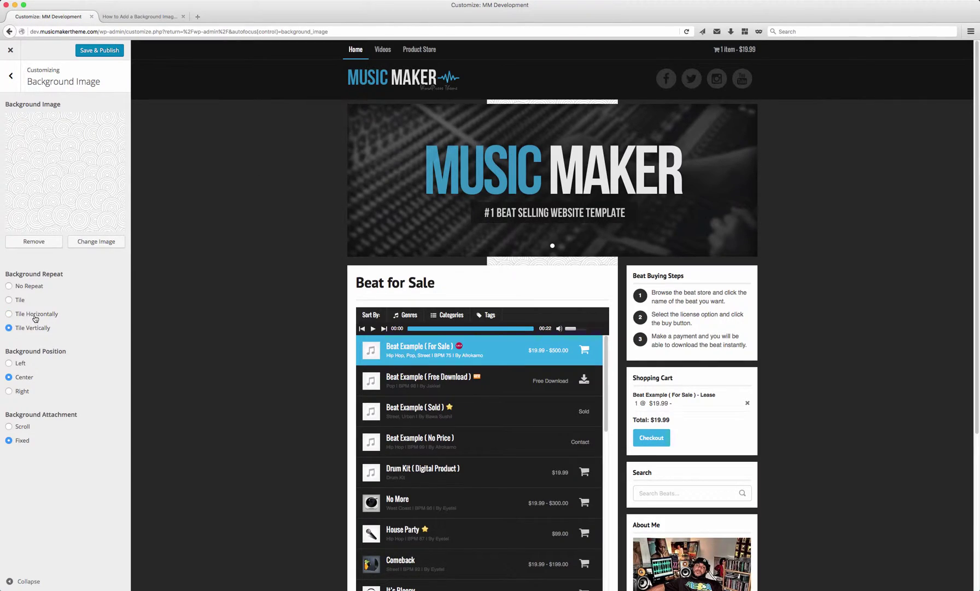
{"action": "left_click", "coordinate": [23, 301]}
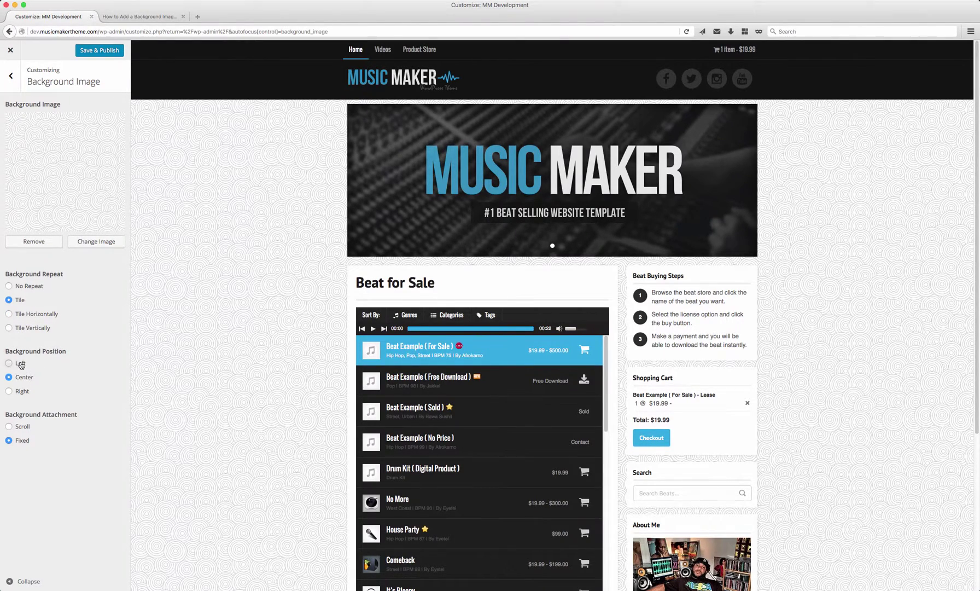
{"action": "left_click", "coordinate": [21, 364]}
{"action": "left_click", "coordinate": [95, 52]}
{"action": "left_click", "coordinate": [10, 51]}
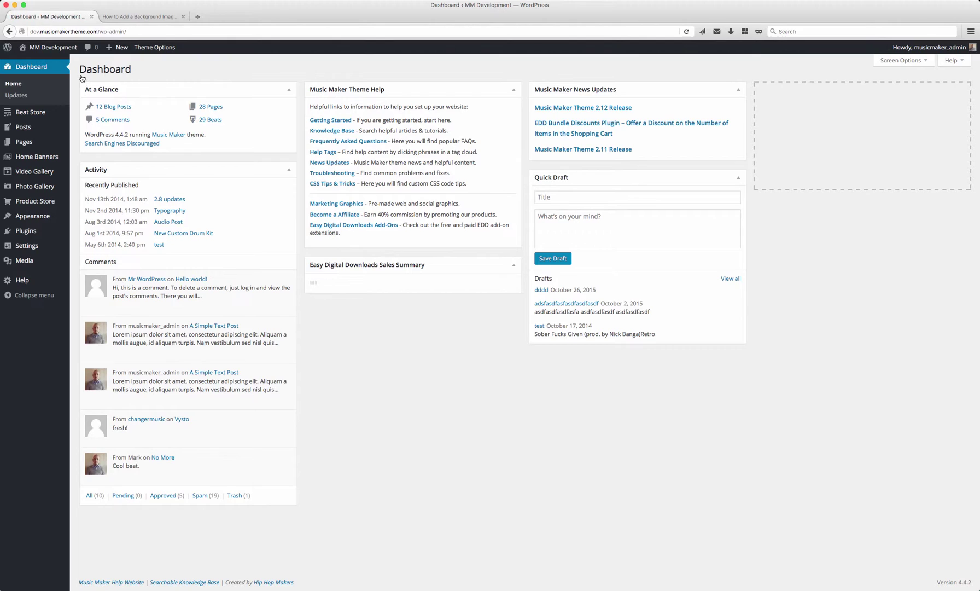
Visit the live homepage and scroll through it to inspect the tiled swirl background.
{"action": "left_click", "coordinate": [30, 62]}
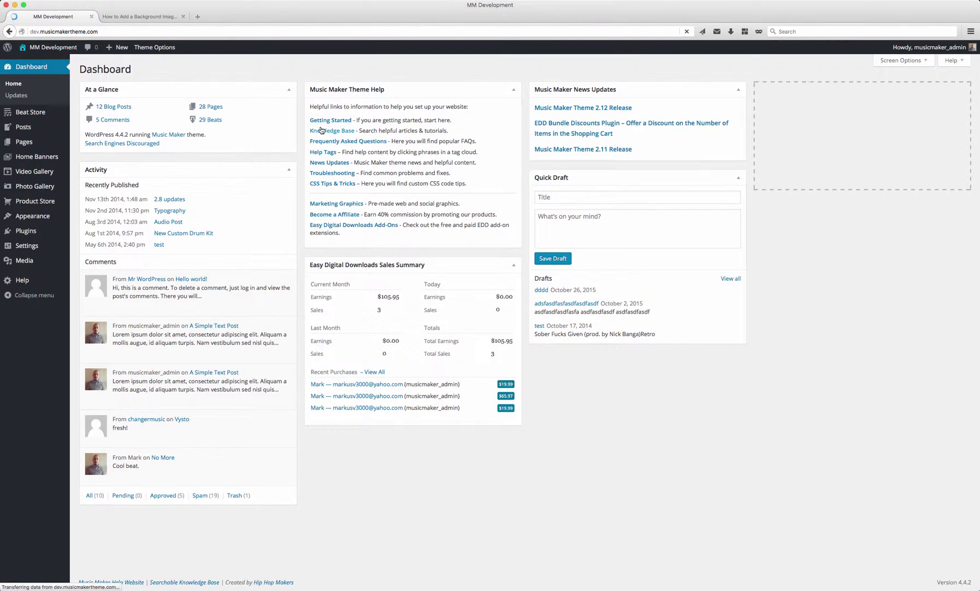
{"action": "scroll", "coordinate": [922, 221], "scroll_direction": "down", "scroll_amount": 5}
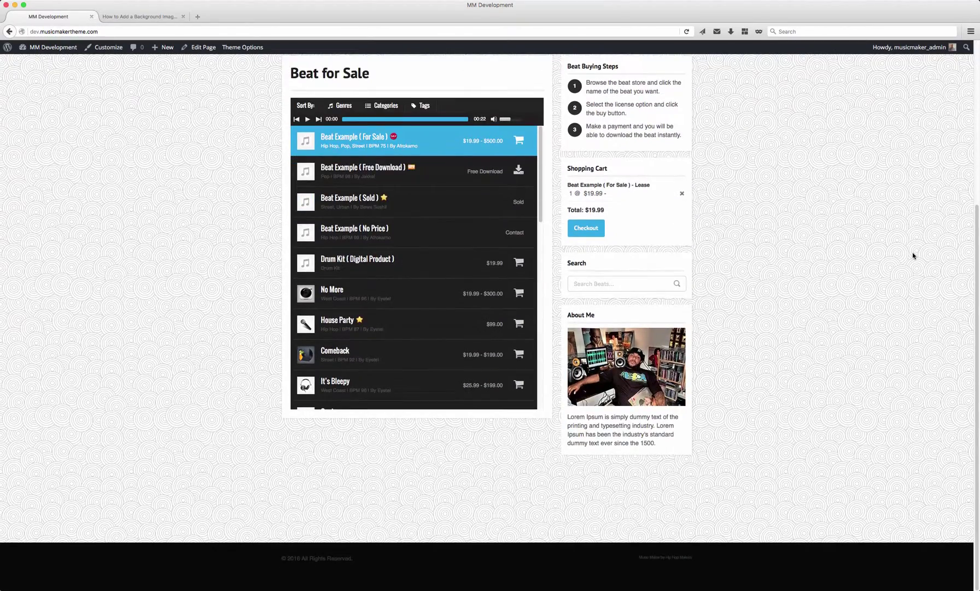
{"action": "scroll", "coordinate": [913, 256], "scroll_direction": "up", "scroll_amount": 5}
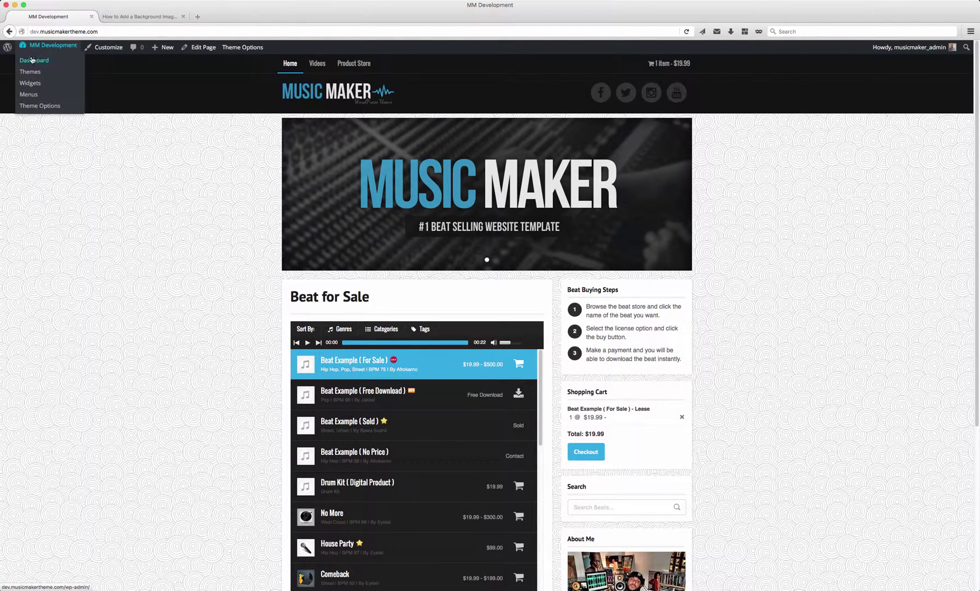
Remove the swirl image under Background Image in the Customizer's Background section.
{"action": "left_click", "coordinate": [32, 60]}
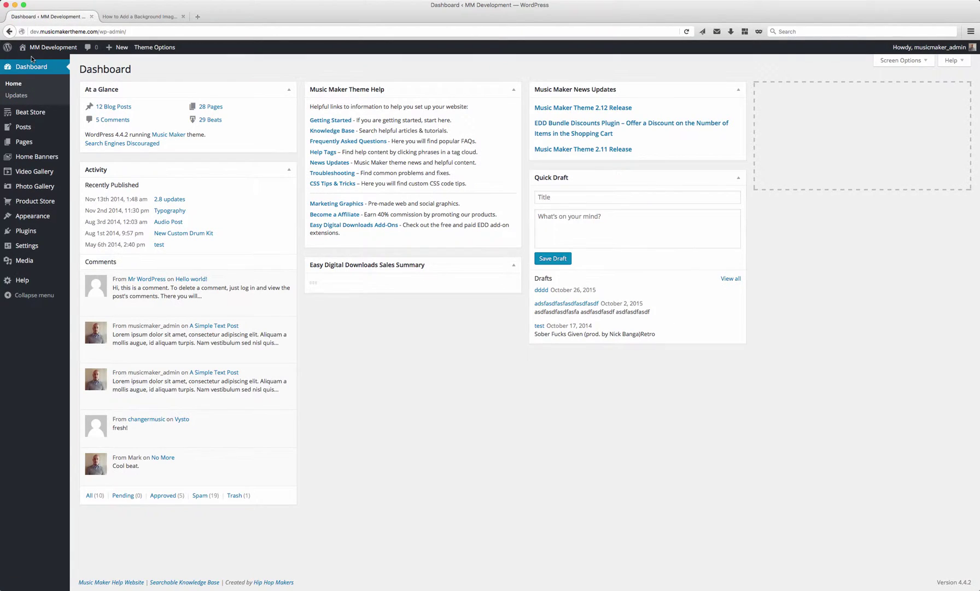
{"action": "mouse_move", "coordinate": [42, 217]}
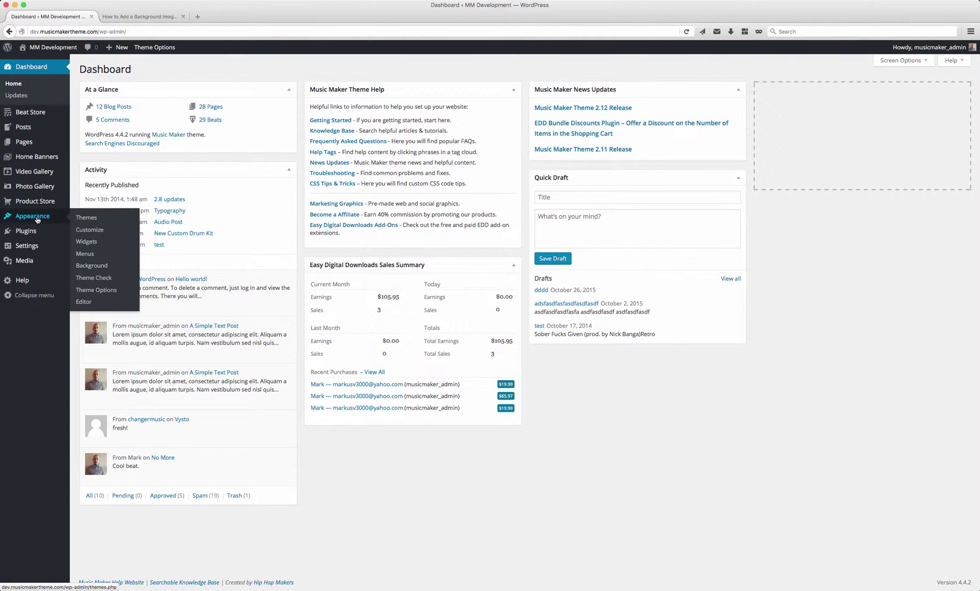
{"action": "left_click", "coordinate": [93, 266]}
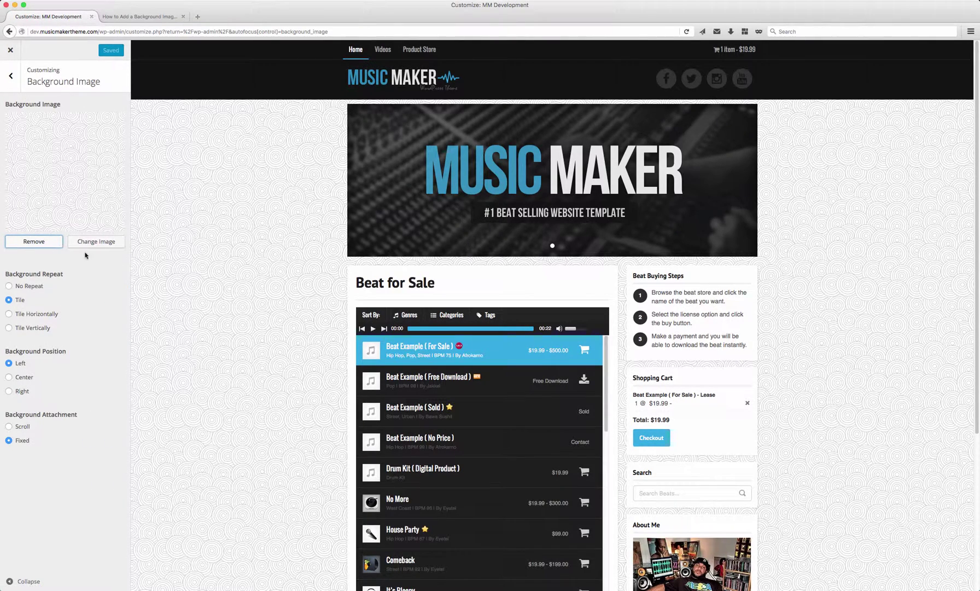
{"action": "left_click", "coordinate": [35, 242]}
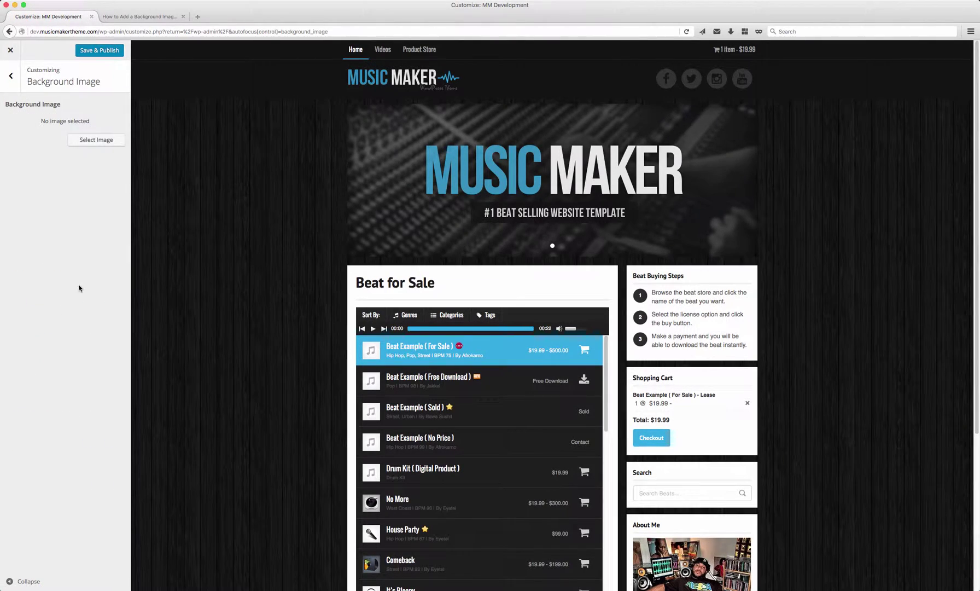
Upload Free-Backgrounds-For-Web-Design-e1409631478302.jpeg as the background image and set it to No Repeat.
{"action": "left_click", "coordinate": [102, 140]}
{"action": "left_click", "coordinate": [29, 89]}
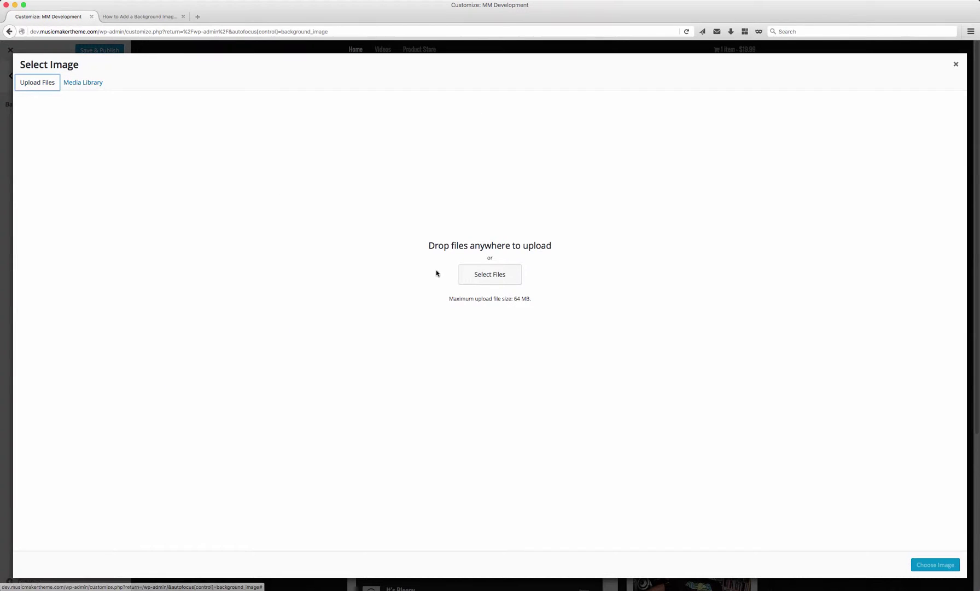
{"action": "left_click", "coordinate": [511, 281]}
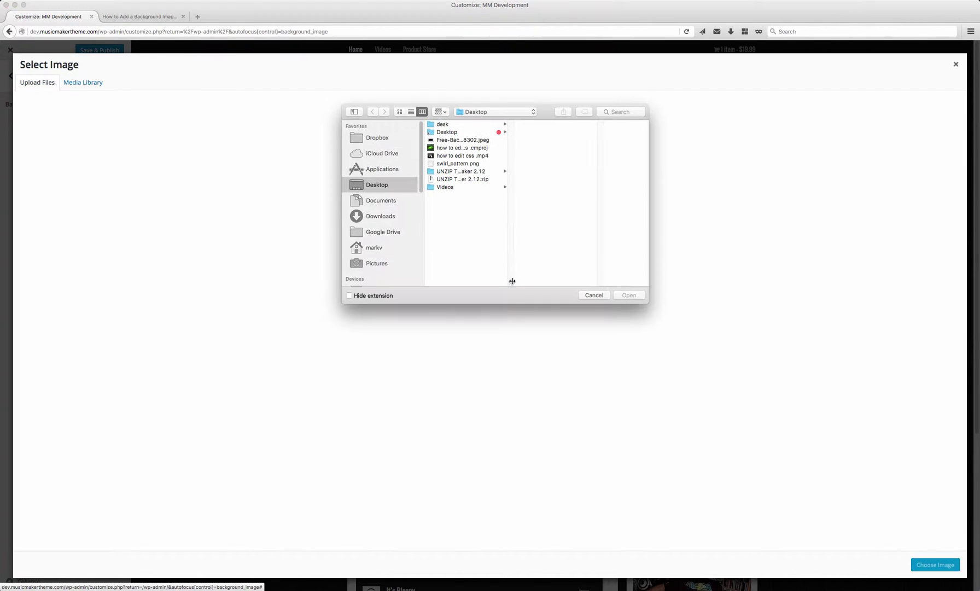
{"action": "left_click", "coordinate": [443, 142]}
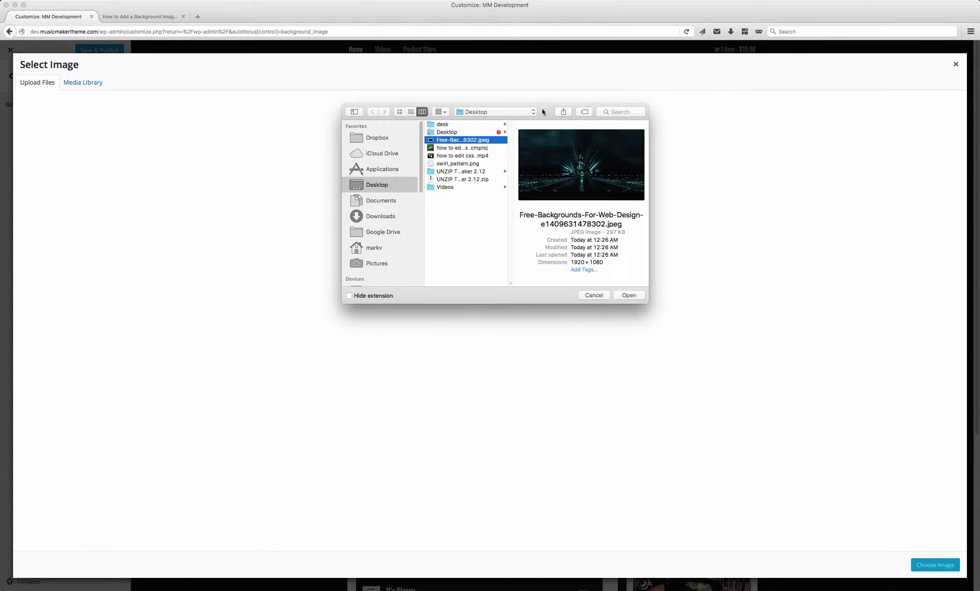
{"action": "left_click_drag", "start_coordinate": [543, 111], "coordinate": [283, 111]}
{"action": "left_click_drag", "start_coordinate": [387, 300], "coordinate": [854, 503]}
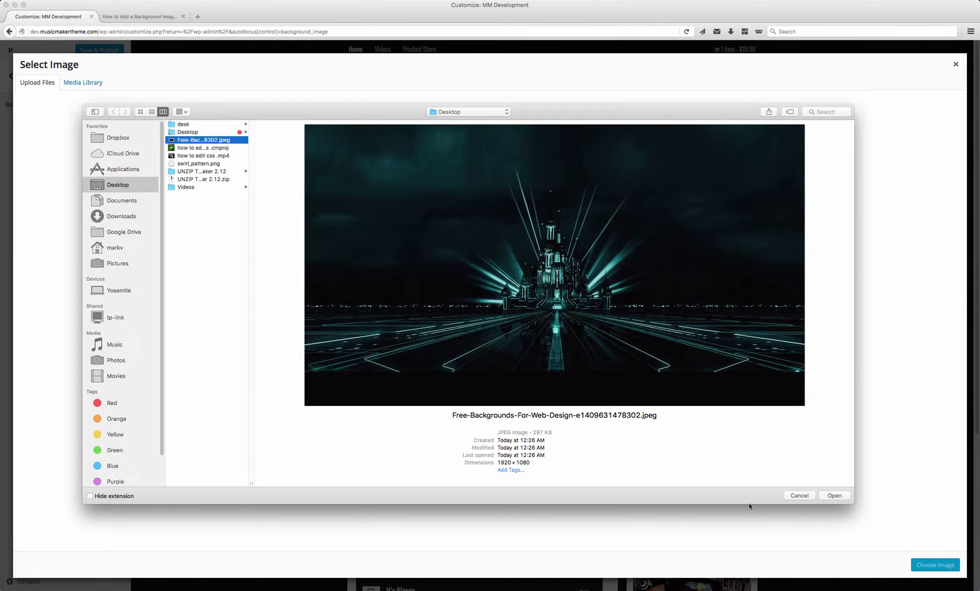
{"action": "left_click", "coordinate": [837, 497]}
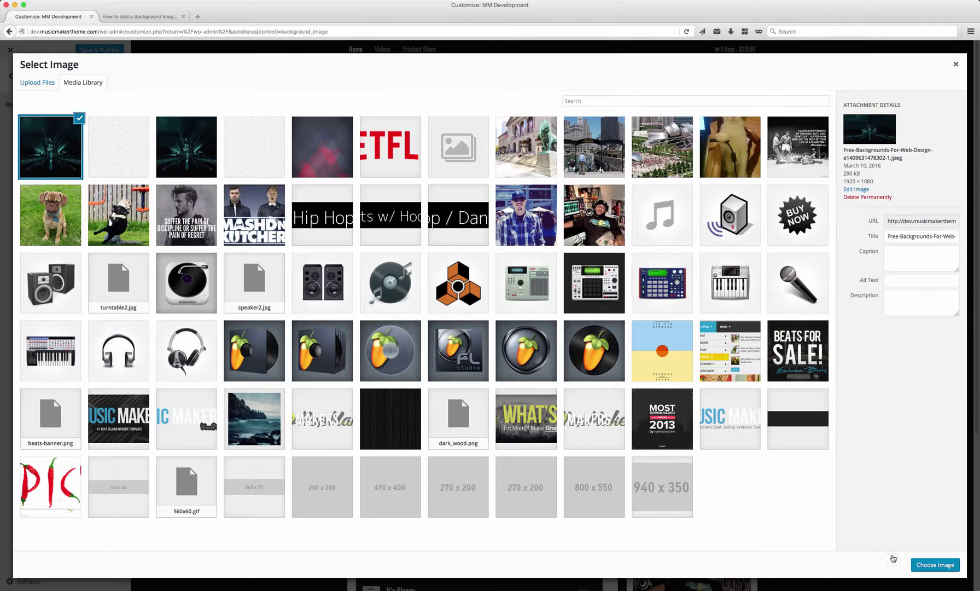
{"action": "left_click", "coordinate": [940, 565]}
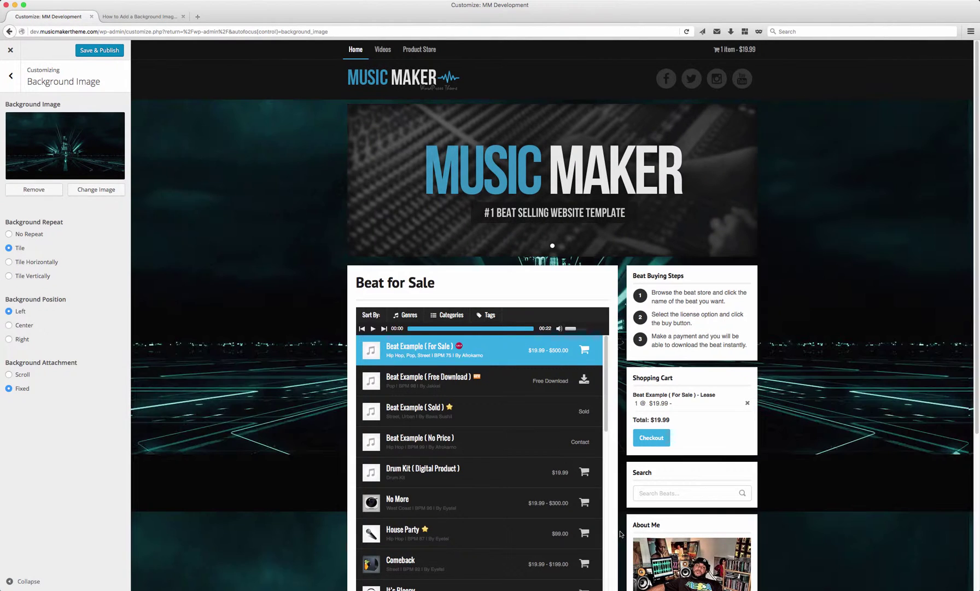
{"action": "left_click", "coordinate": [8, 234]}
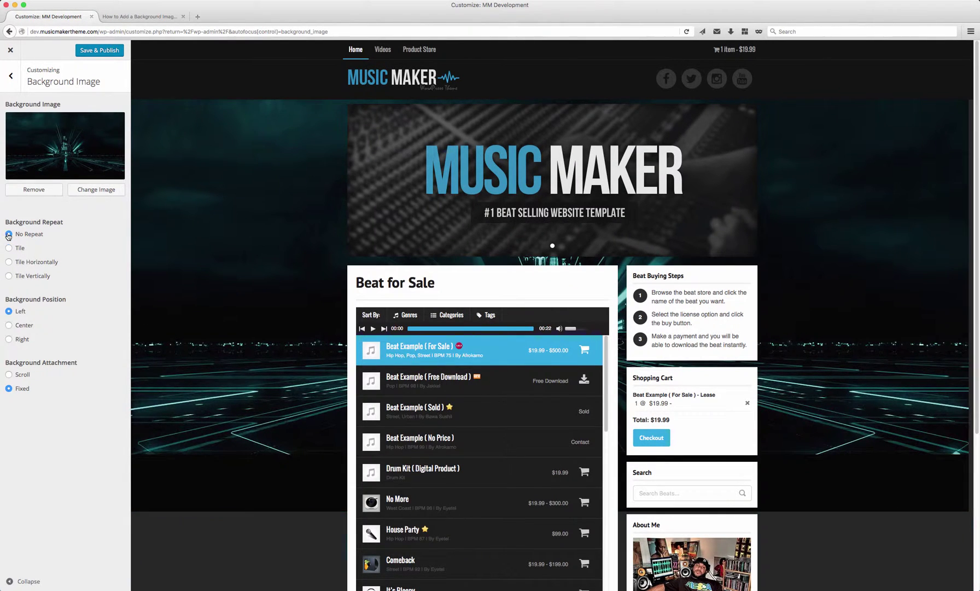
Change the background to Tile Horizontally with Center position.
{"action": "left_click", "coordinate": [9, 262]}
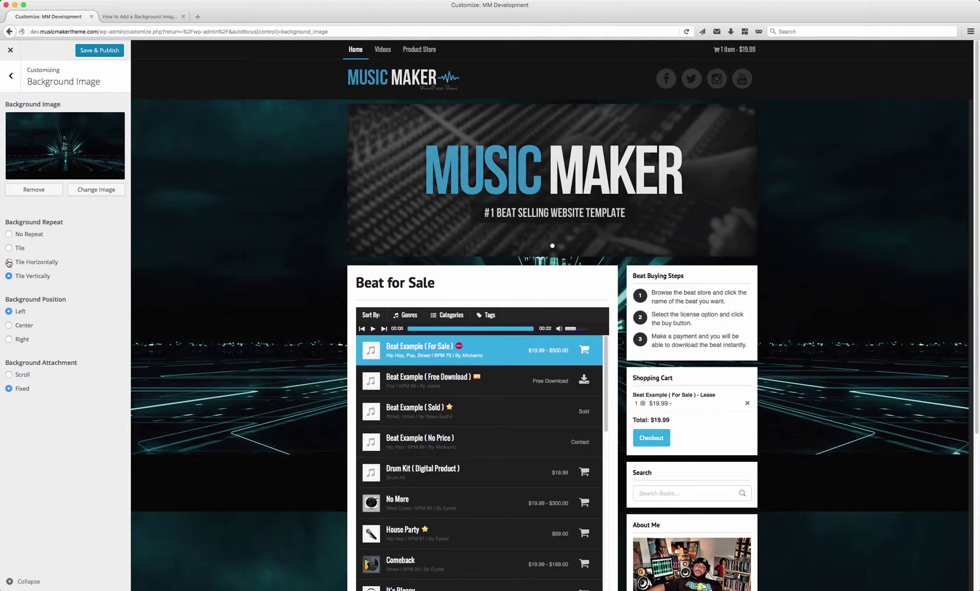
{"action": "left_click", "coordinate": [10, 325]}
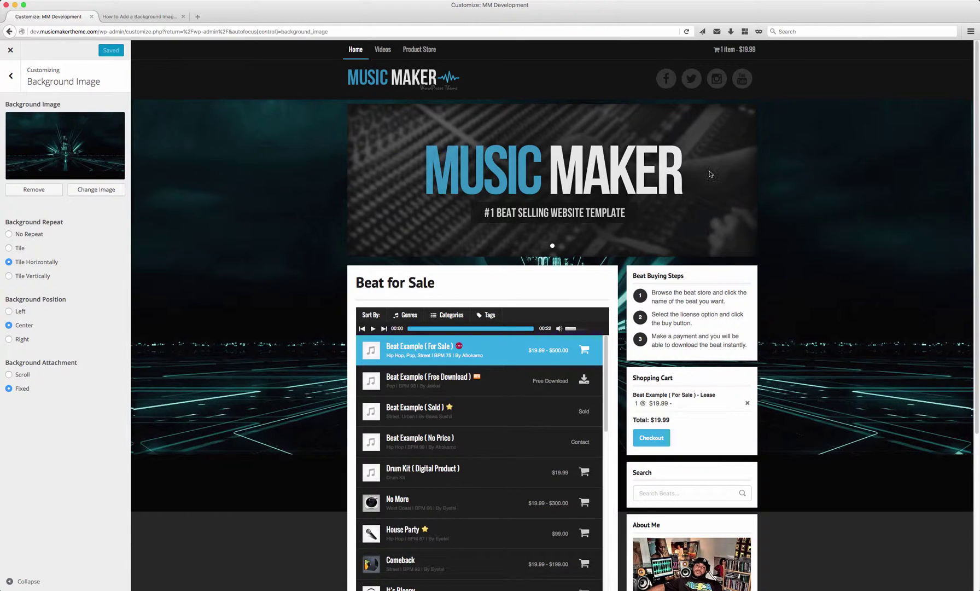
Close the Customizer and open the live site showing the new dark background.
{"action": "left_click", "coordinate": [9, 49]}
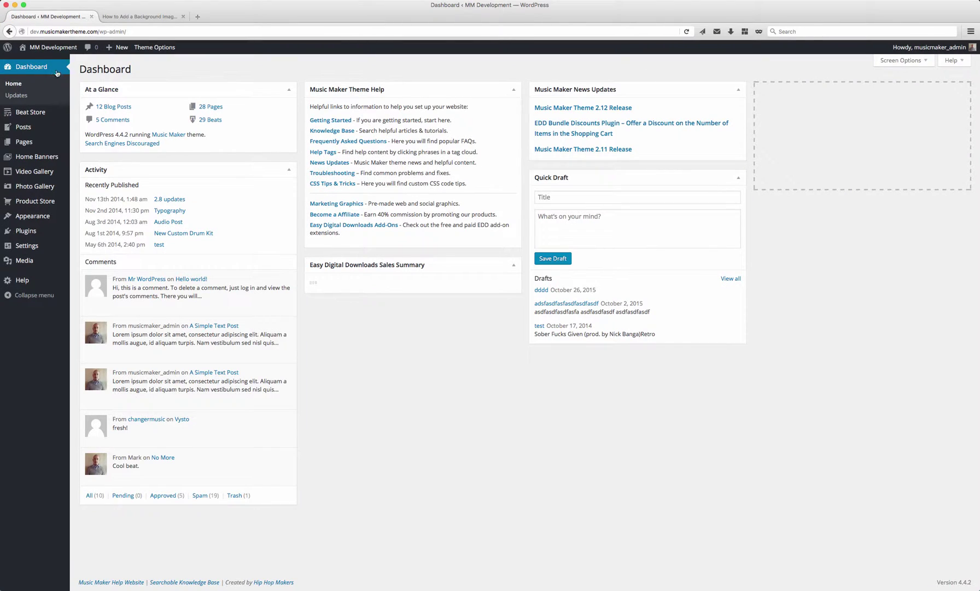
{"action": "mouse_move", "coordinate": [49, 48]}
{"action": "left_click", "coordinate": [31, 63]}
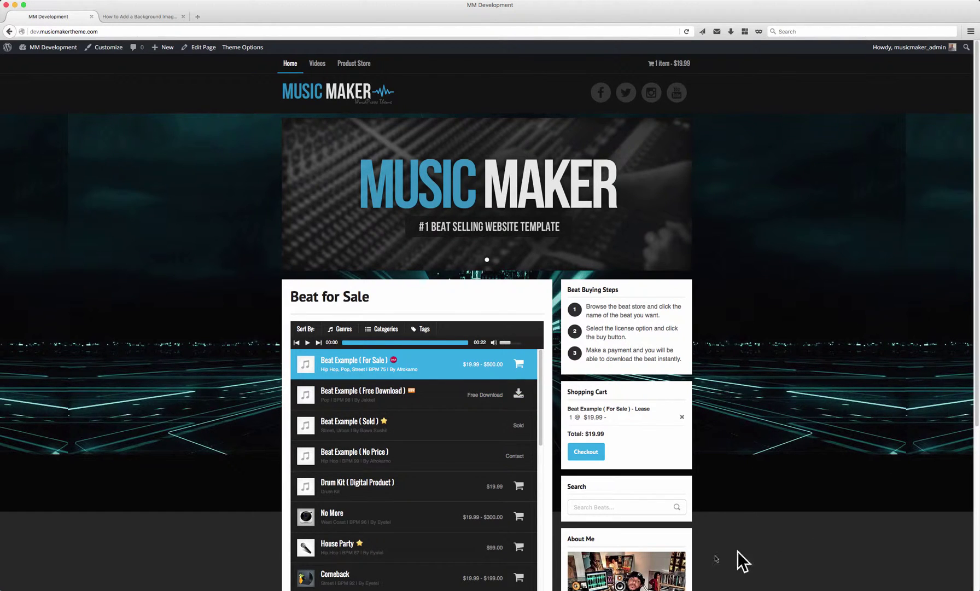
Copy the background-stretching CSS code block from the help article.
{"action": "left_click", "coordinate": [107, 17]}
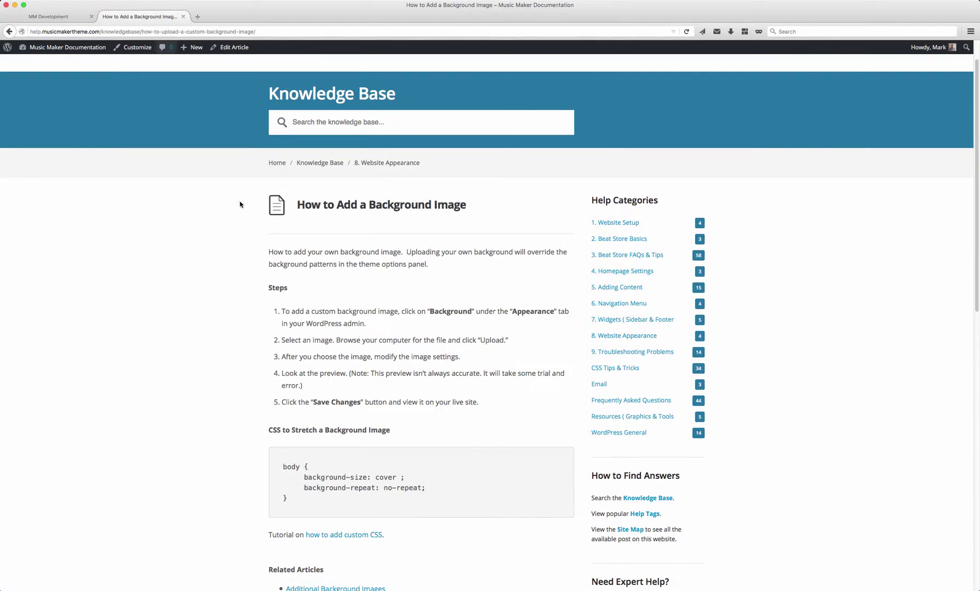
{"action": "left_click_drag", "start_coordinate": [304, 510], "coordinate": [280, 466]}
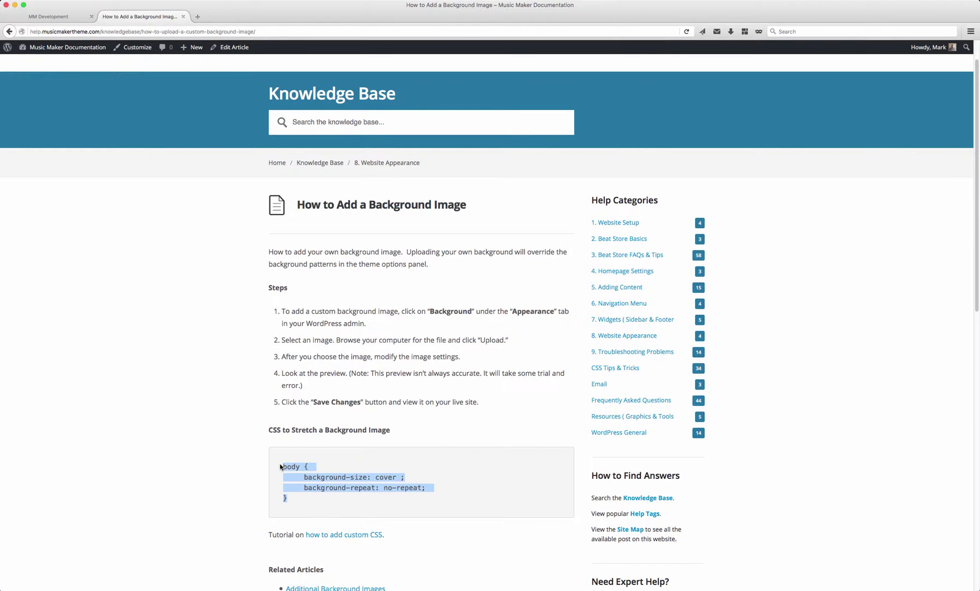
{"action": "right_click", "coordinate": [355, 477]}
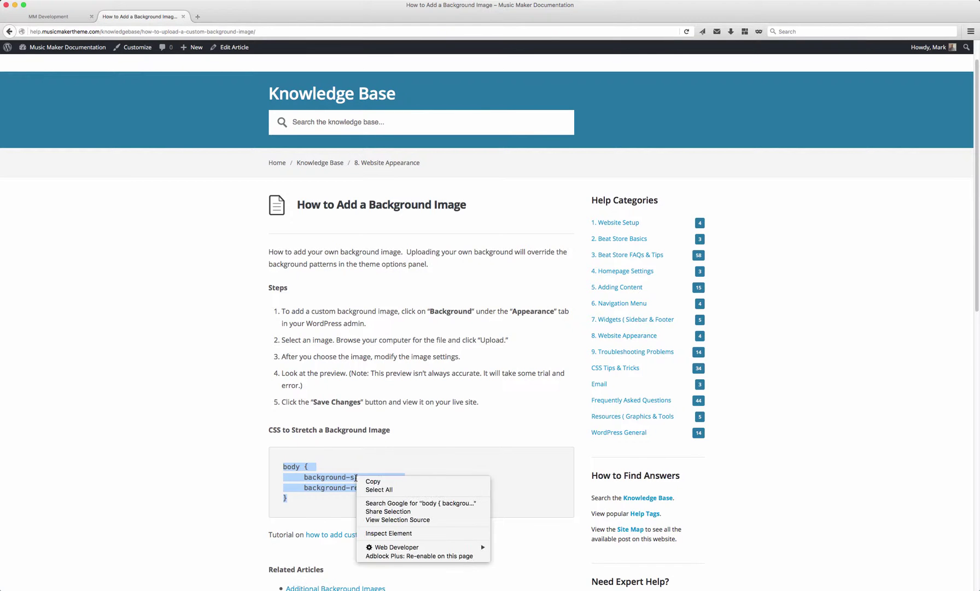
{"action": "left_click", "coordinate": [405, 482]}
{"action": "left_click", "coordinate": [61, 15]}
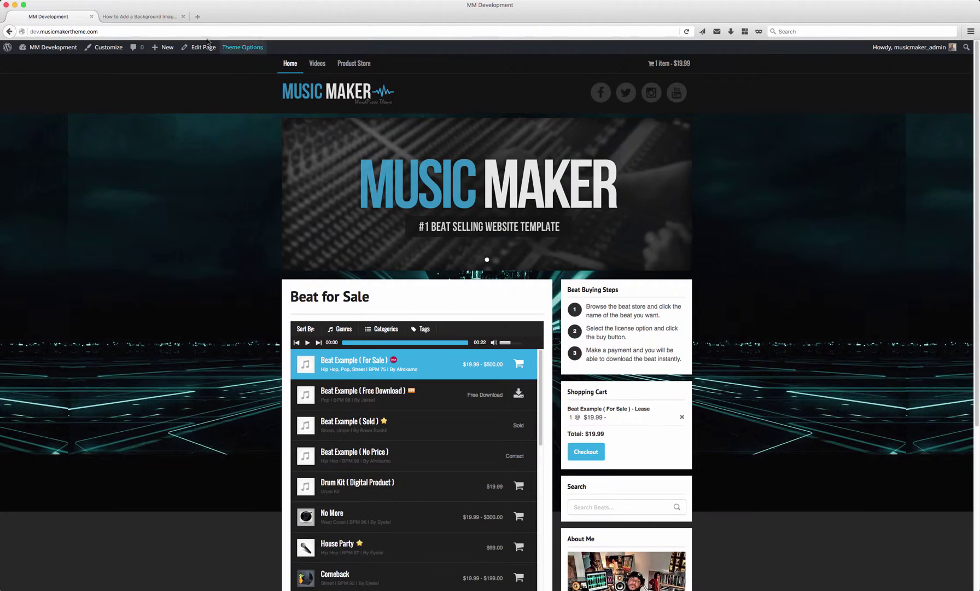
Paste the copied stretch CSS into the Theme Options Custom CSS Code box and save.
{"action": "left_click", "coordinate": [240, 48]}
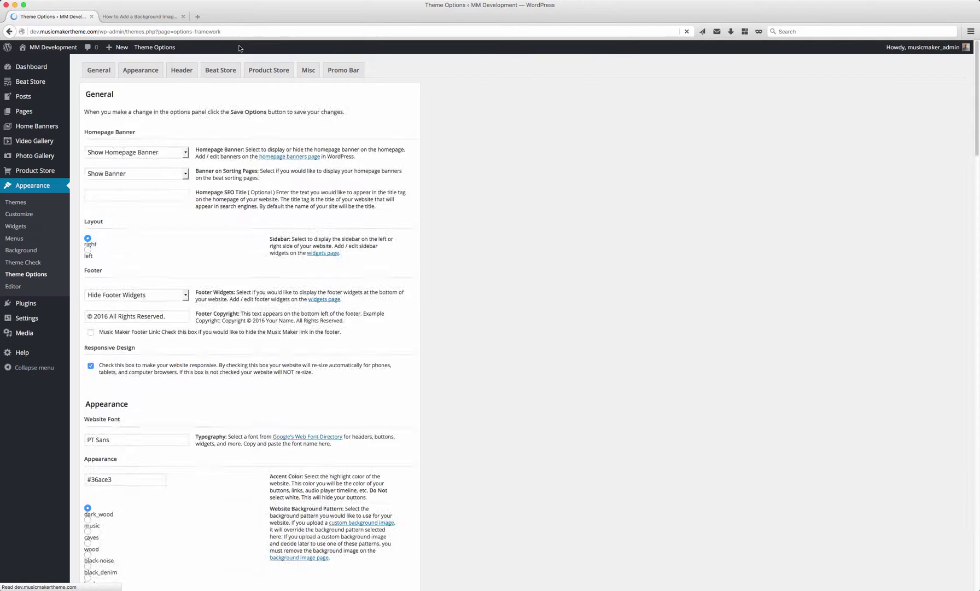
{"action": "scroll", "coordinate": [167, 491], "scroll_direction": "down", "scroll_amount": 1}
{"action": "right_click", "coordinate": [149, 494]}
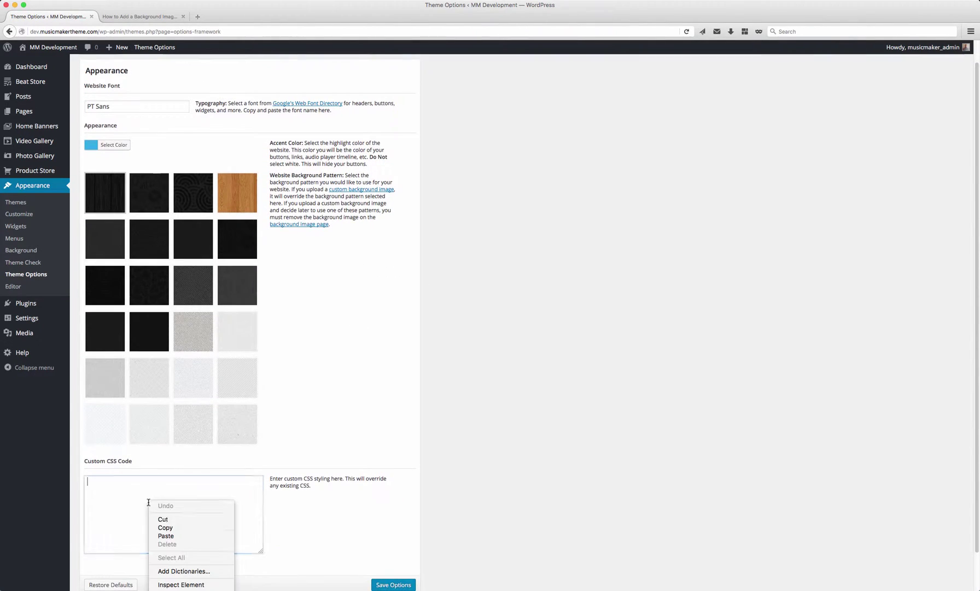
{"action": "left_click", "coordinate": [174, 533]}
{"action": "left_click", "coordinate": [397, 584]}
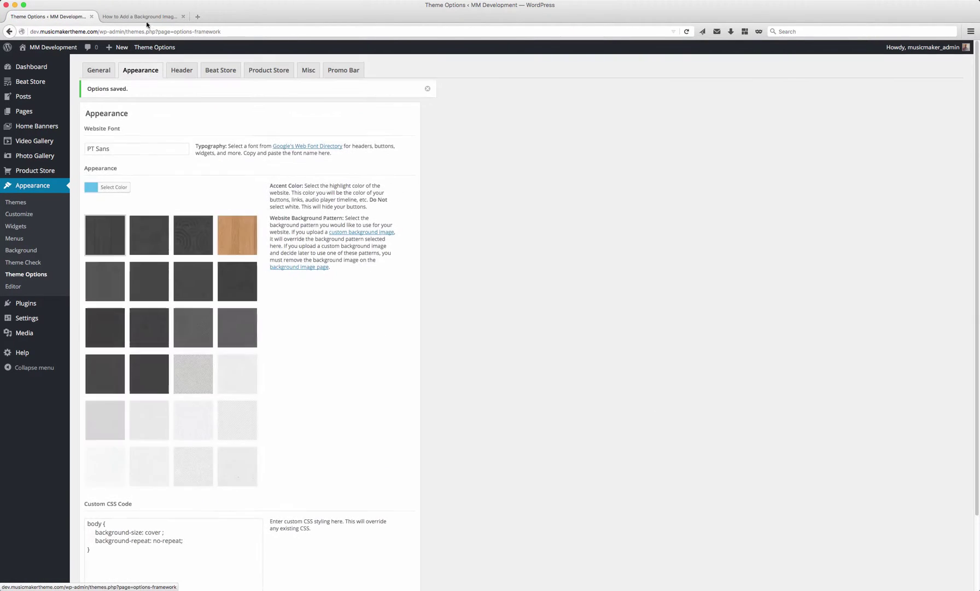
{"action": "left_click", "coordinate": [142, 18]}
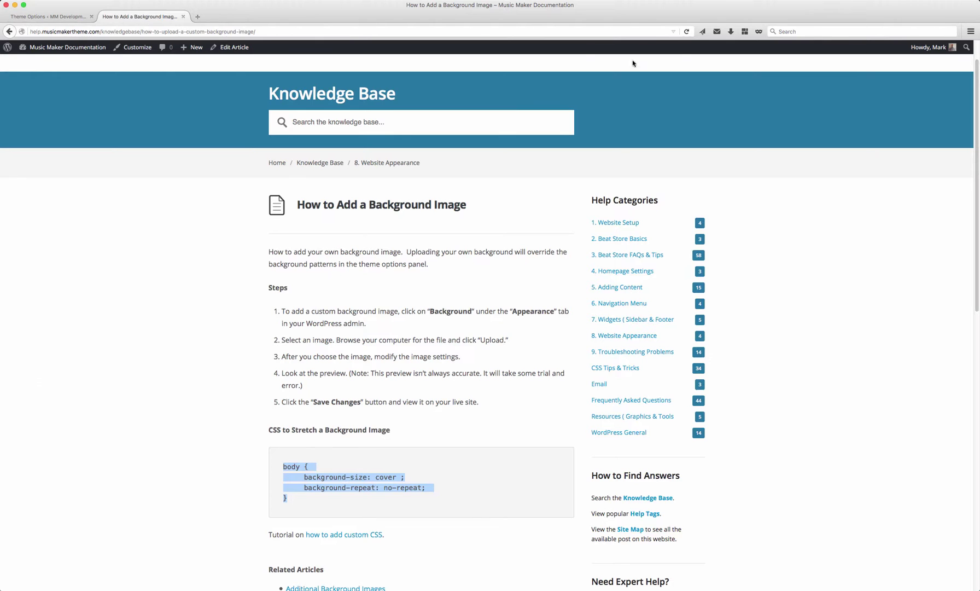
{"action": "left_click", "coordinate": [58, 17]}
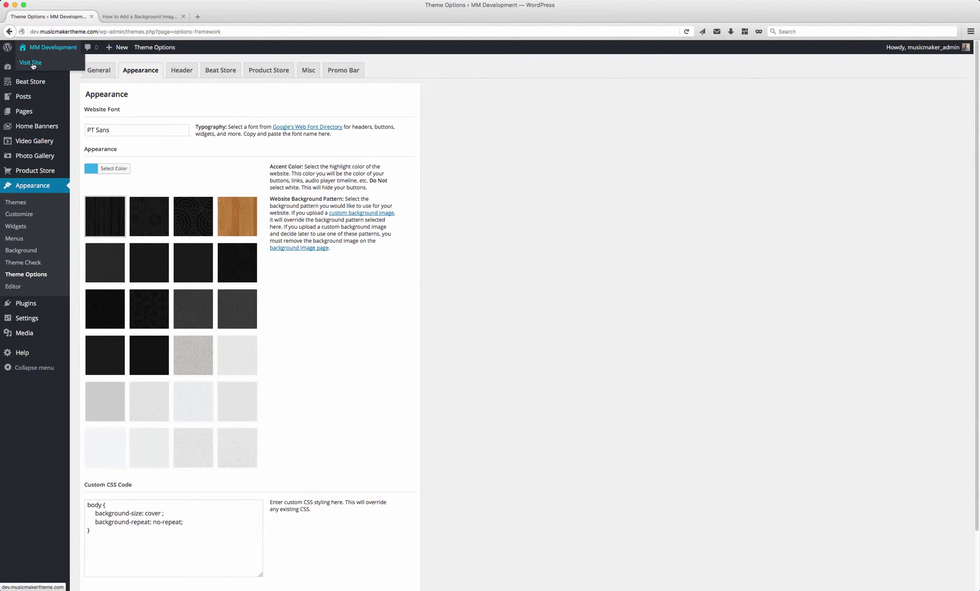
Open and reload the live site, scrolling to check the stretched dark background.
{"action": "left_click", "coordinate": [38, 62]}
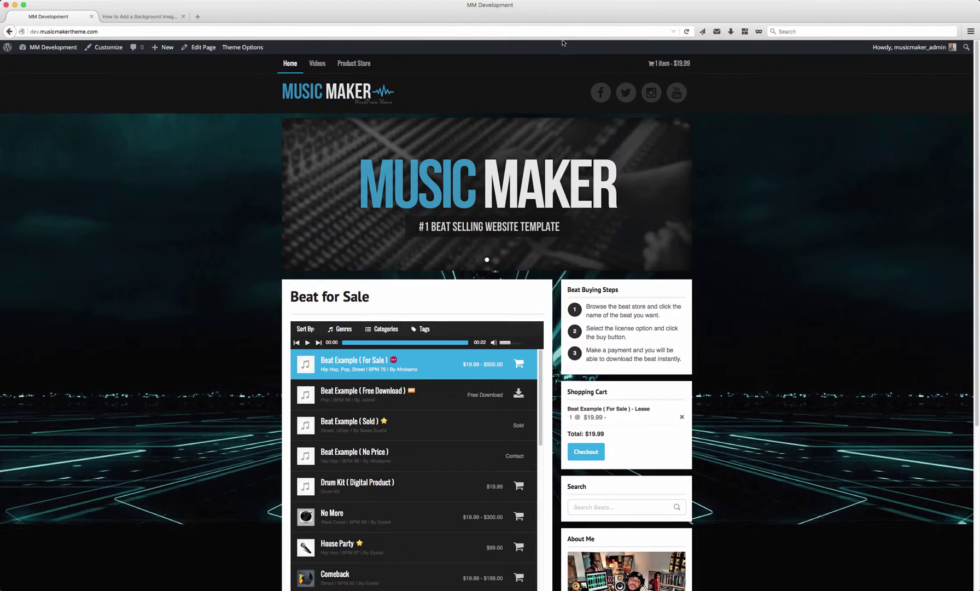
{"action": "left_click", "coordinate": [687, 32]}
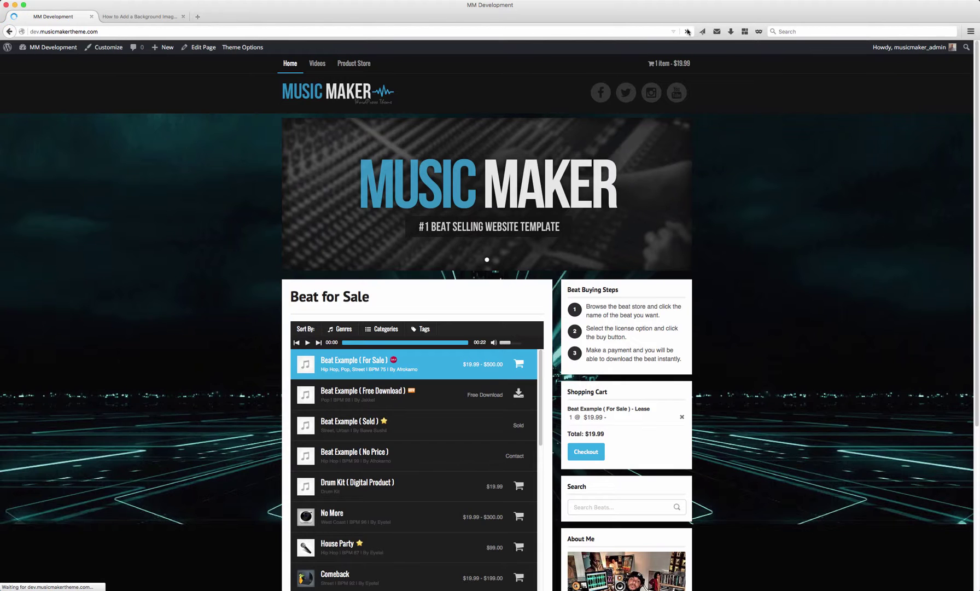
{"action": "scroll", "coordinate": [168, 379], "scroll_direction": "down", "scroll_amount": 5}
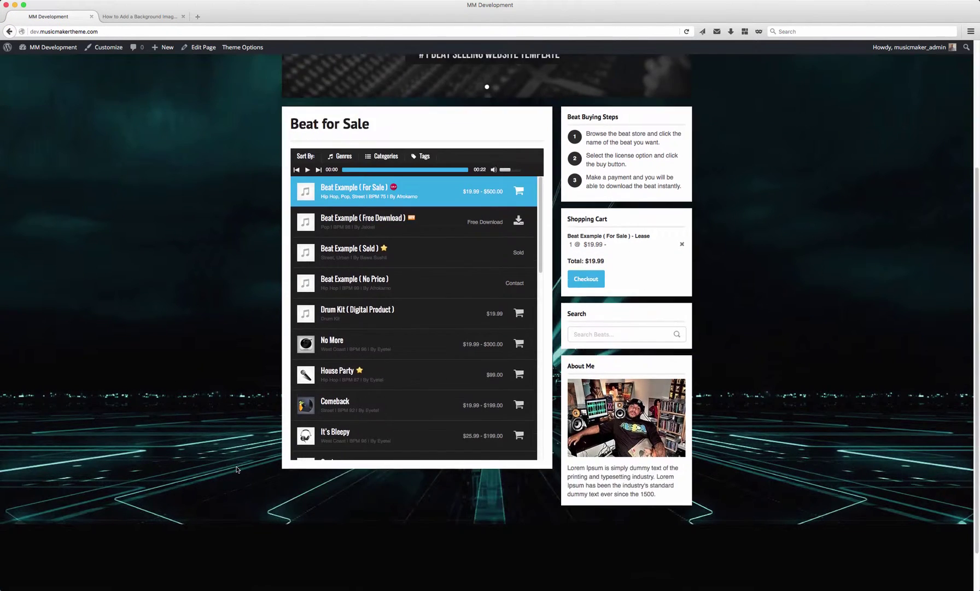
{"action": "scroll", "coordinate": [208, 437], "scroll_direction": "up", "scroll_amount": 5}
{"action": "scroll", "coordinate": [232, 487], "scroll_direction": "down", "scroll_amount": 5}
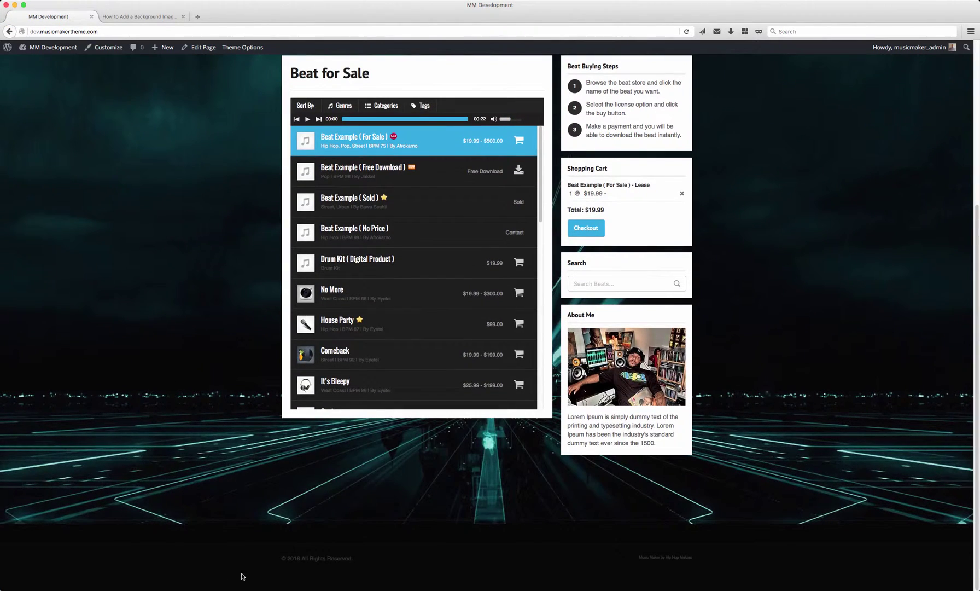
{"action": "scroll", "coordinate": [263, 532], "scroll_direction": "up", "scroll_amount": 5}
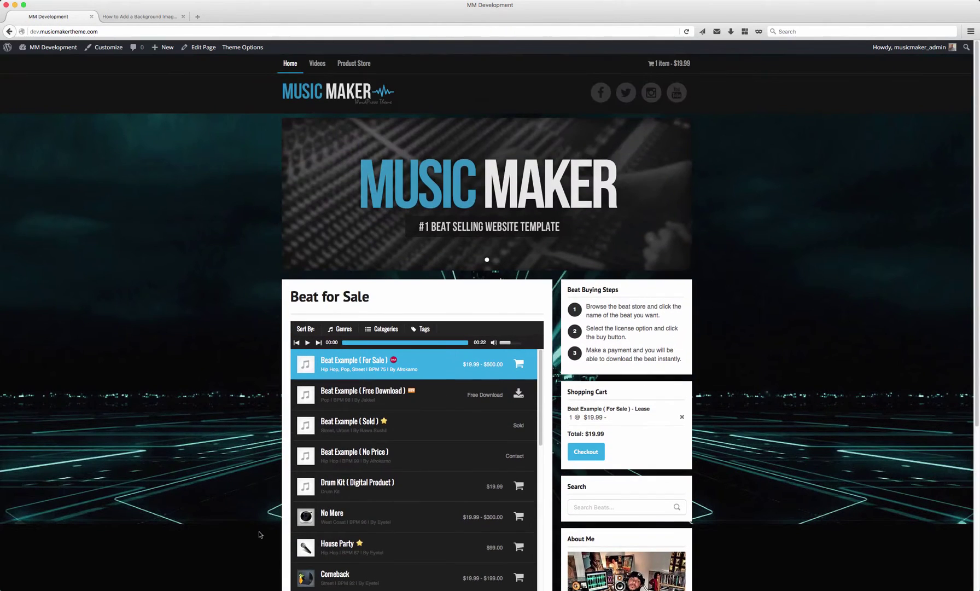
{"action": "scroll", "coordinate": [201, 492], "scroll_direction": "down", "scroll_amount": 5}
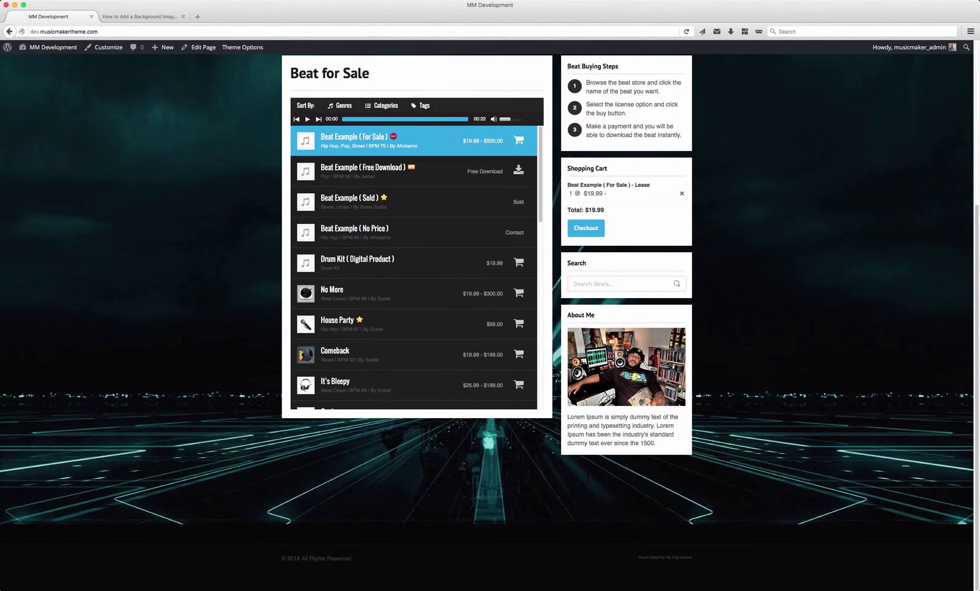
Resize the browser window smaller and maximize it again to test background scaling.
{"action": "left_click_drag", "start_coordinate": [2, 587], "coordinate": [103, 539]}
{"action": "left_click_drag", "start_coordinate": [870, 12], "coordinate": [841, 36]}
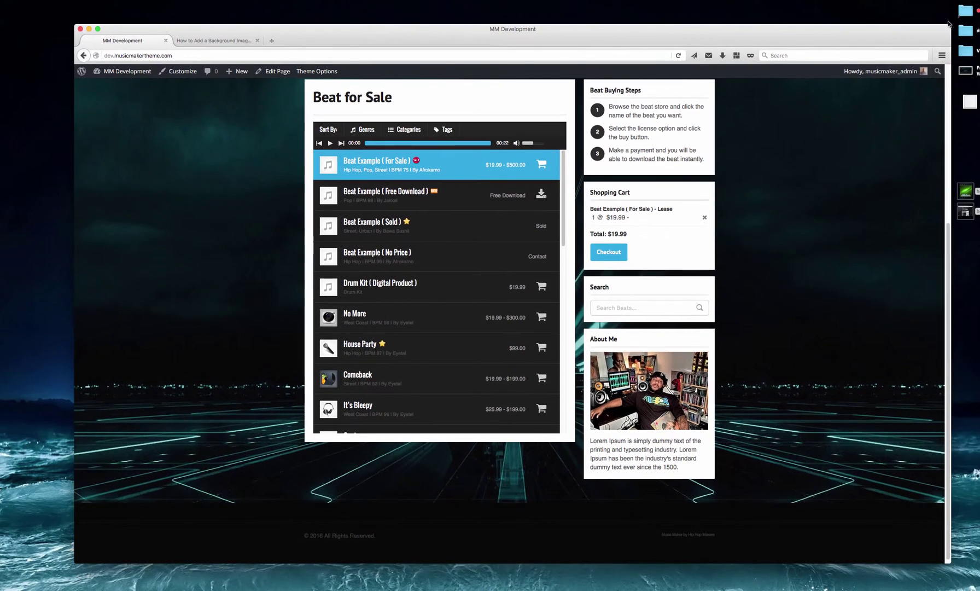
{"action": "left_click_drag", "start_coordinate": [949, 24], "coordinate": [800, 59]}
{"action": "double_click", "coordinate": [800, 59]}
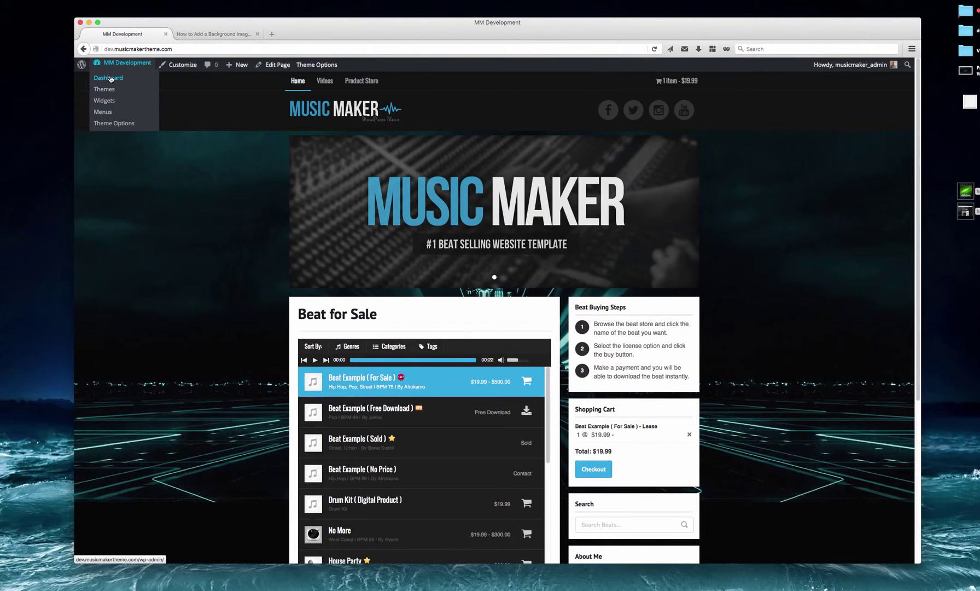
Remove the dark background image in Appearance > Background, restoring the theme's default background.
{"action": "left_click", "coordinate": [111, 80]}
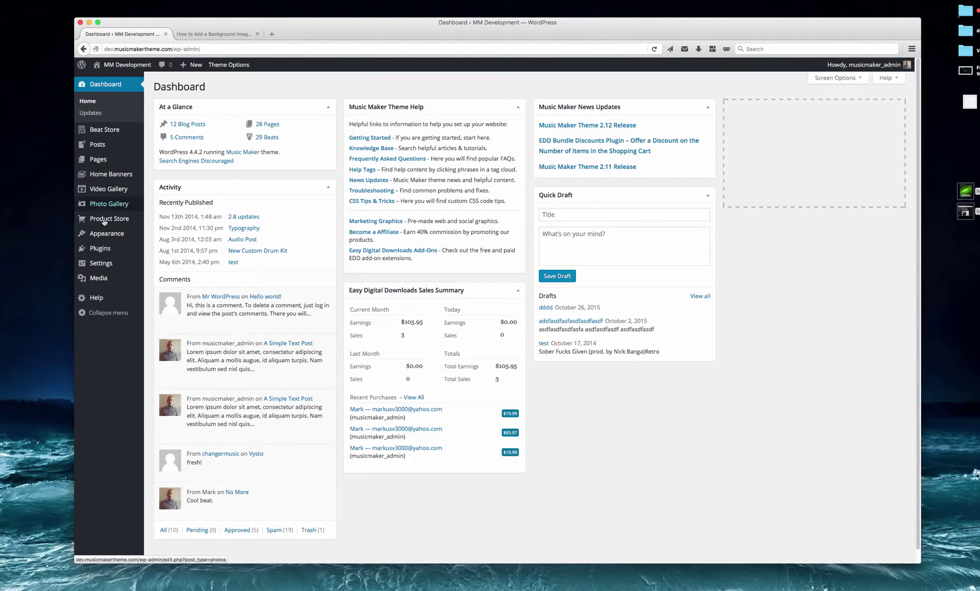
{"action": "mouse_move", "coordinate": [109, 234]}
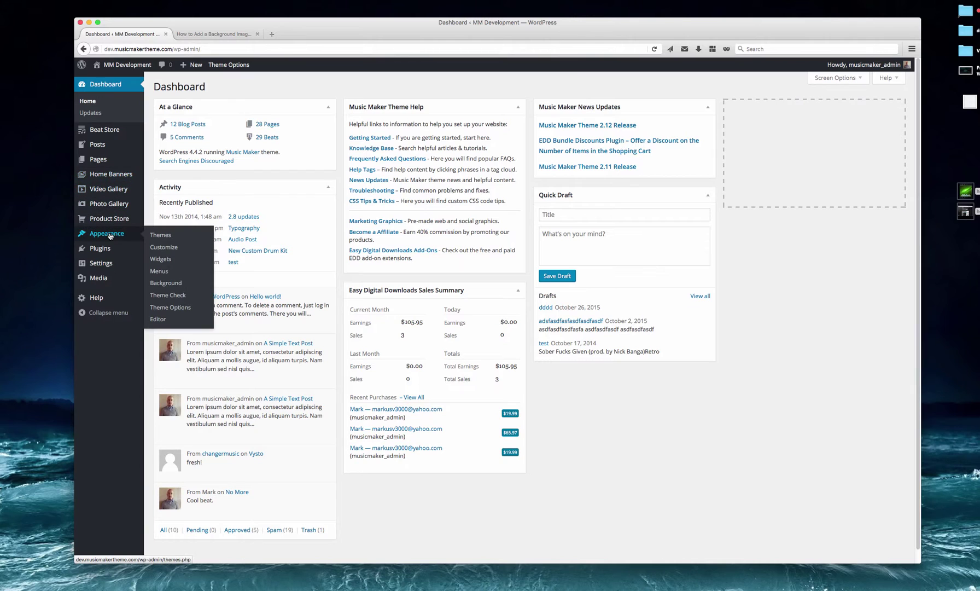
{"action": "left_click", "coordinate": [166, 283]}
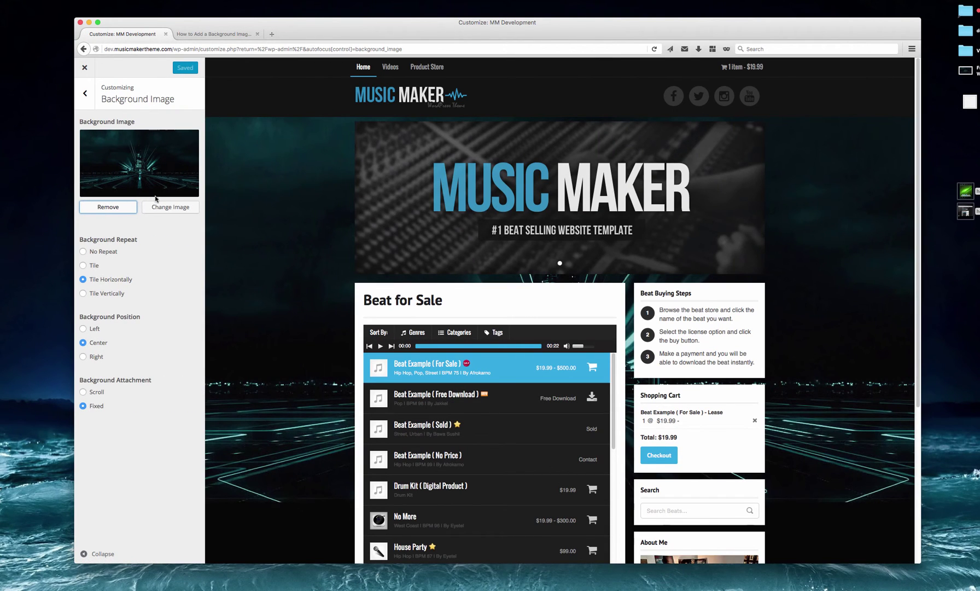
{"action": "left_click", "coordinate": [112, 212]}
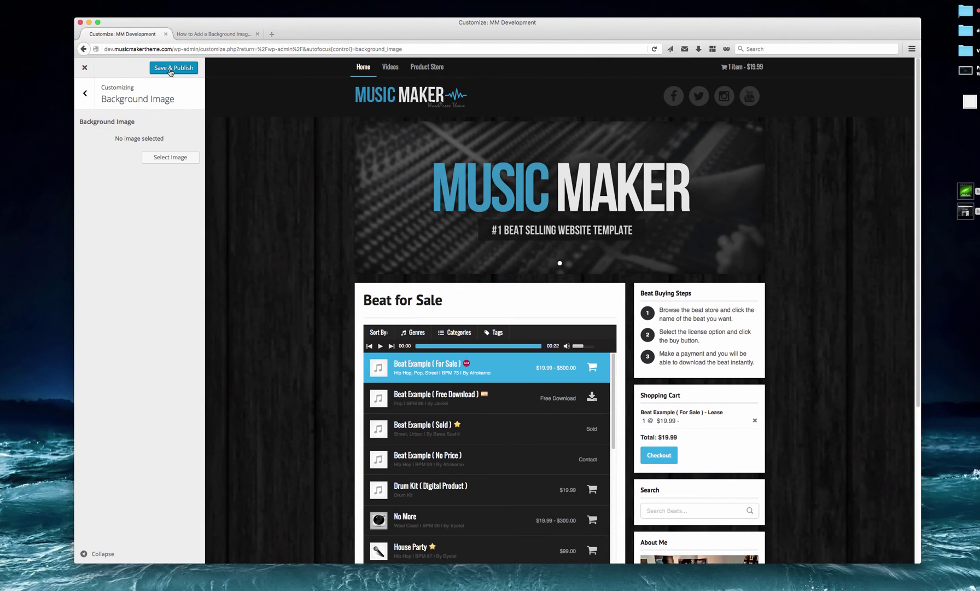